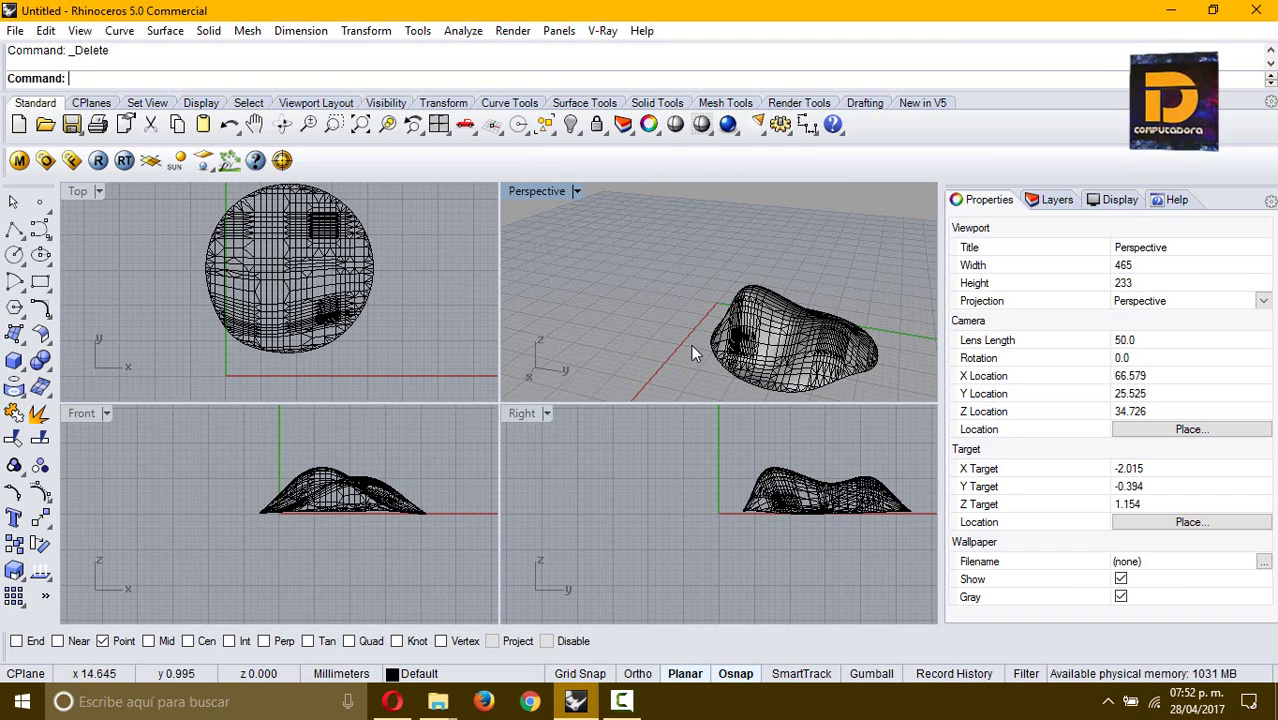
- Examine the terrain-like mesh in the Perspective view, selecting and deselecting it to check its extent
{"action": "left_click", "coordinate": [740, 337]}
{"action": "right_click_drag", "start_coordinate": [843, 311], "coordinate": [775, 227]}
{"action": "left_click", "coordinate": [776, 227]}
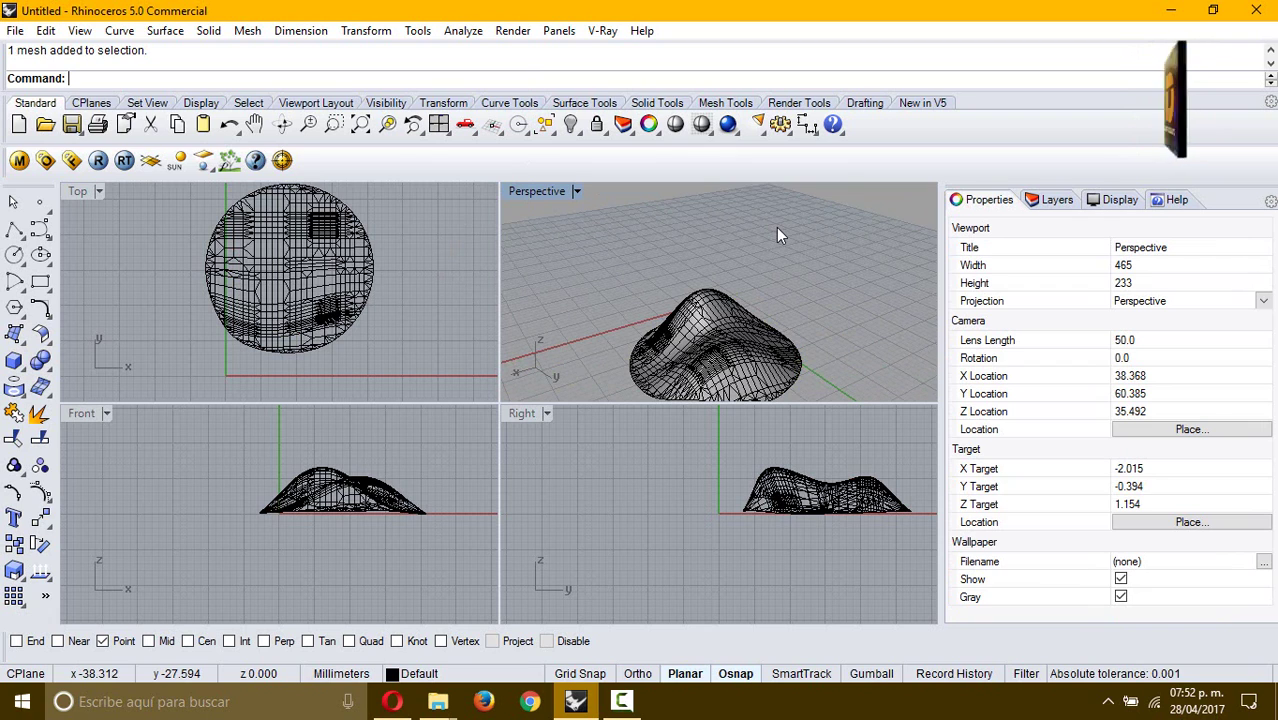
{"action": "left_click", "coordinate": [745, 299]}
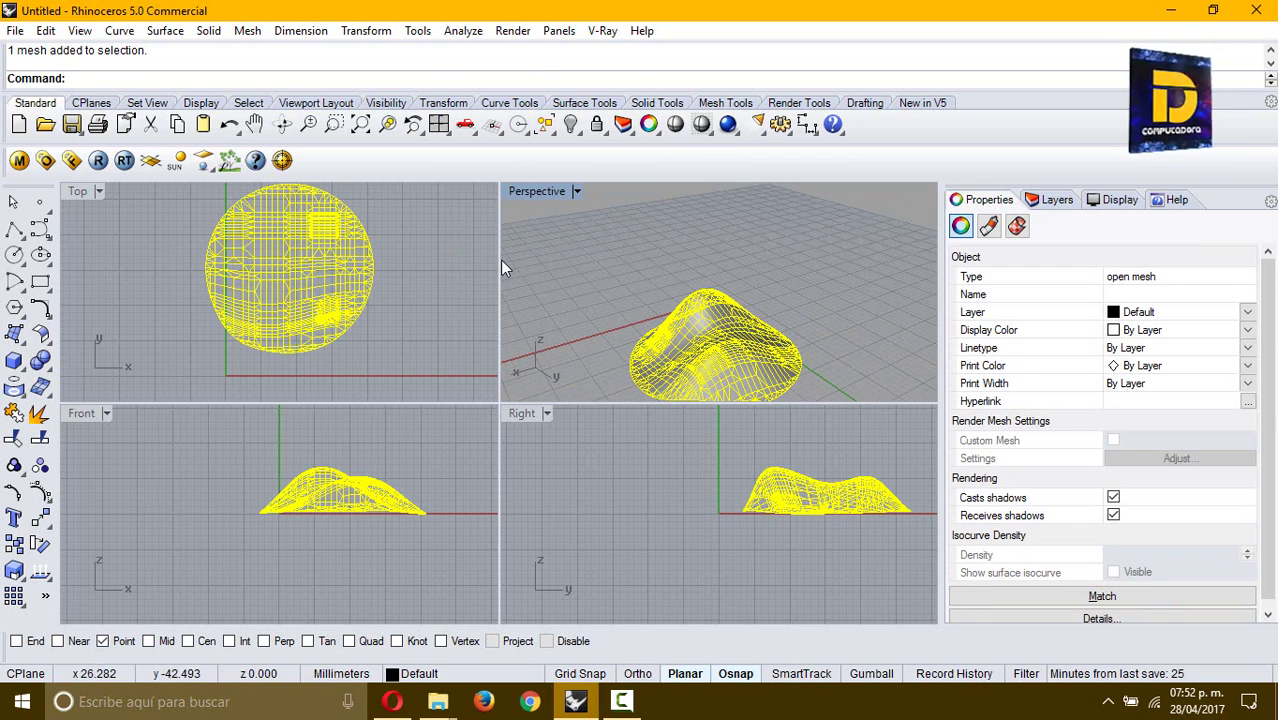
{"action": "left_click", "coordinate": [560, 272]}
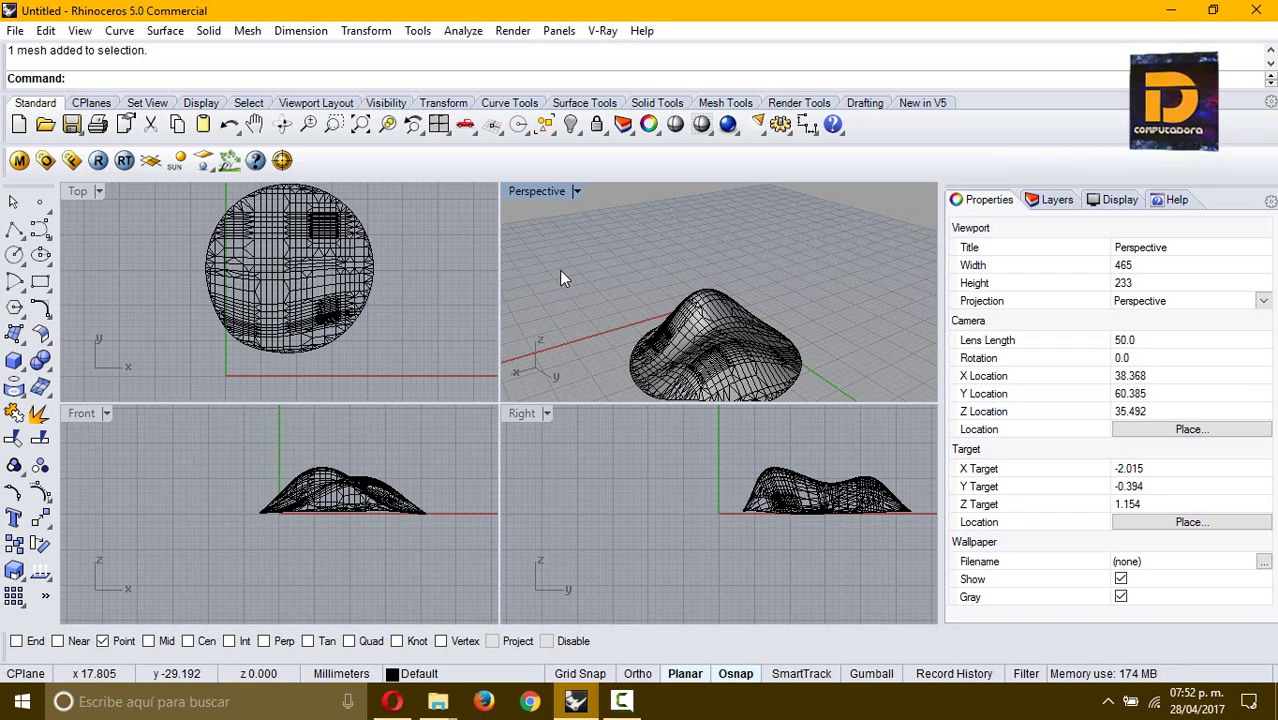
{"action": "left_click", "coordinate": [698, 354]}
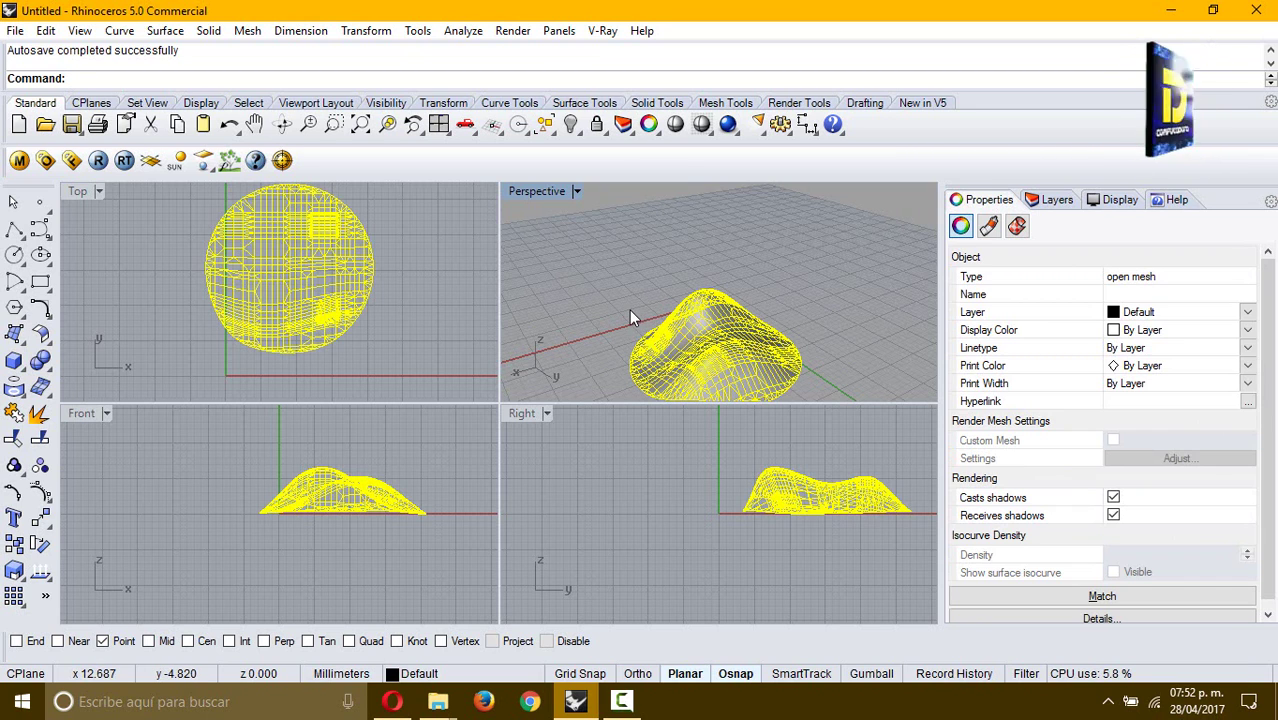
{"action": "left_click", "coordinate": [639, 323]}
{"action": "left_click", "coordinate": [702, 334]}
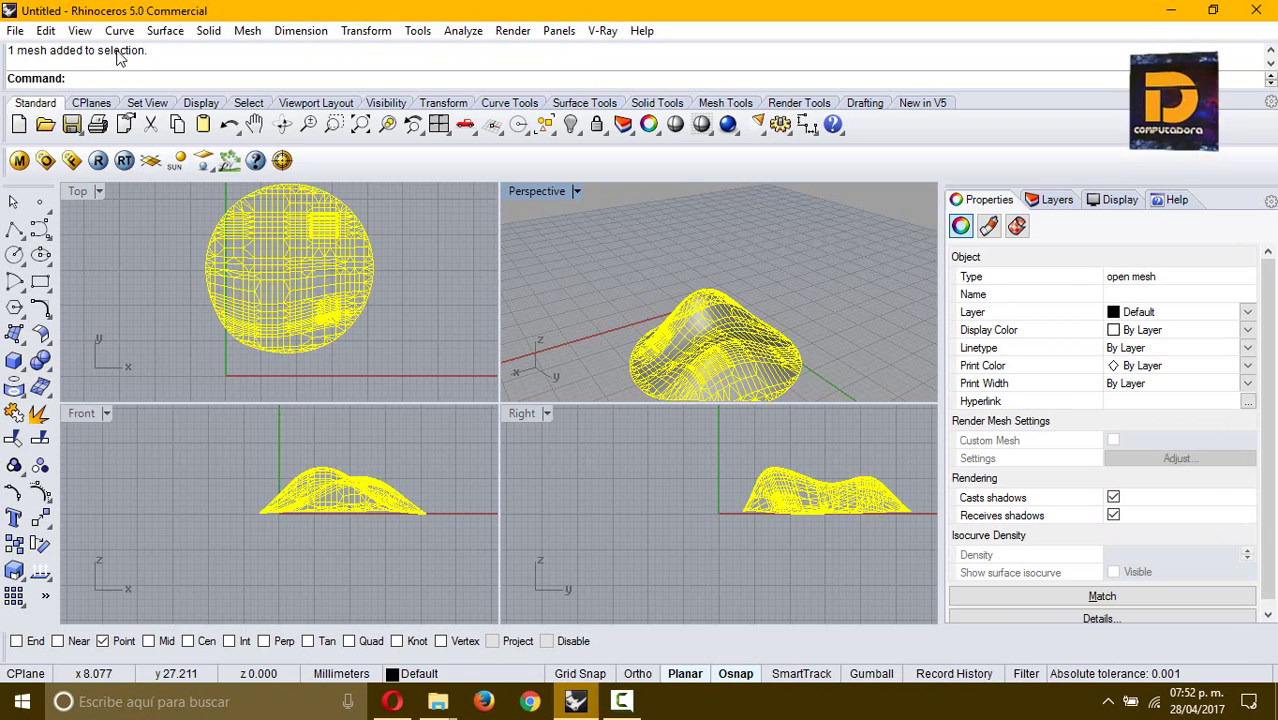
{"action": "left_click", "coordinate": [103, 320]}
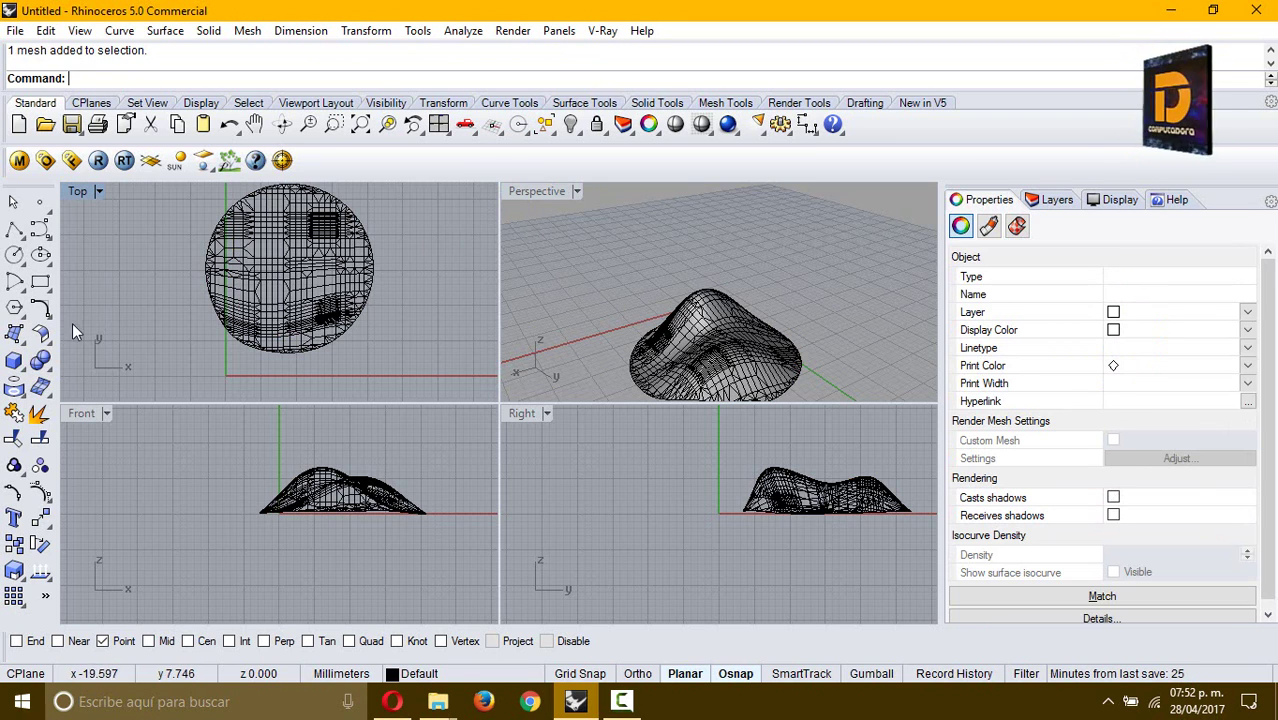
{"action": "left_click", "coordinate": [14, 334]}
{"action": "left_click", "coordinate": [95, 365]}
{"action": "left_click", "coordinate": [175, 235]}
{"action": "mouse_move", "coordinate": [132, 279]}
{"action": "left_mouse_down"}
{"action": "mouse_move", "coordinate": [57, 66]}
{"action": "mouse_move", "coordinate": [72, 124]}
{"action": "mouse_move", "coordinate": [155, 268]}
{"action": "left_mouse_up"}
{"action": "key", "text": "ctrl+z"}
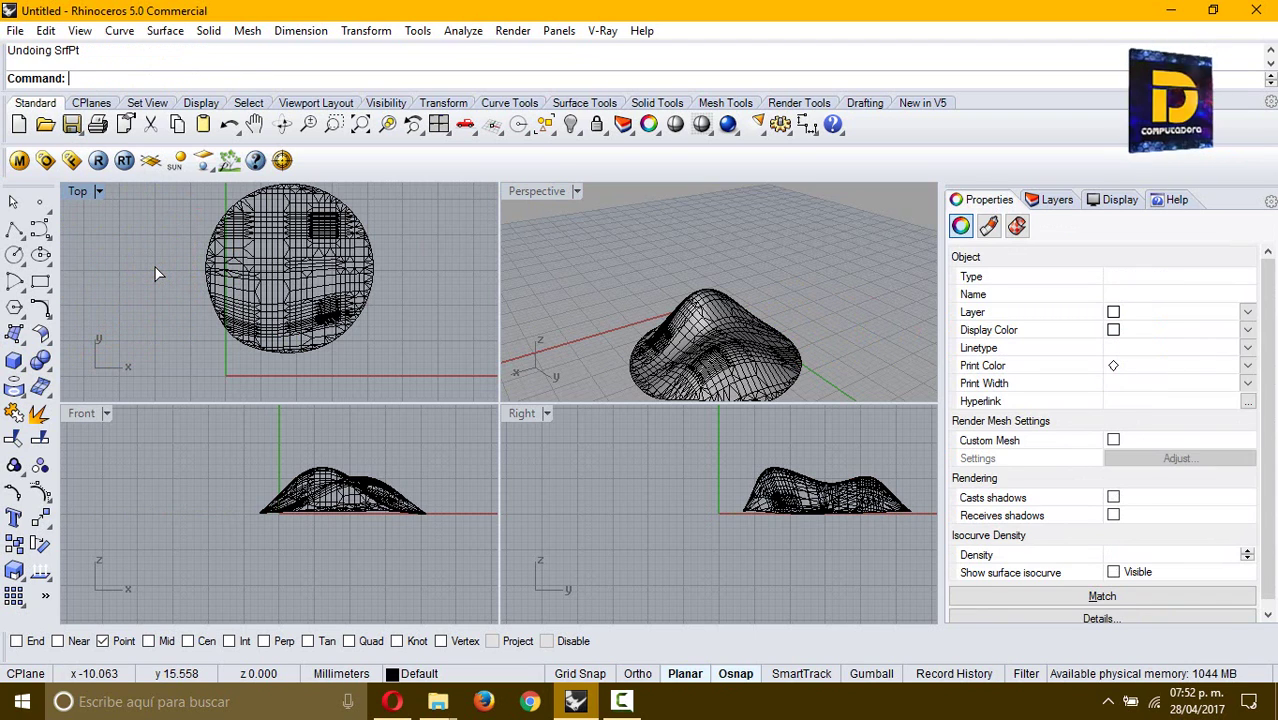
- Start the PolylineOnMesh command and pick the terrain mesh as the one to draw on
{"action": "left_click", "coordinate": [22, 237]}
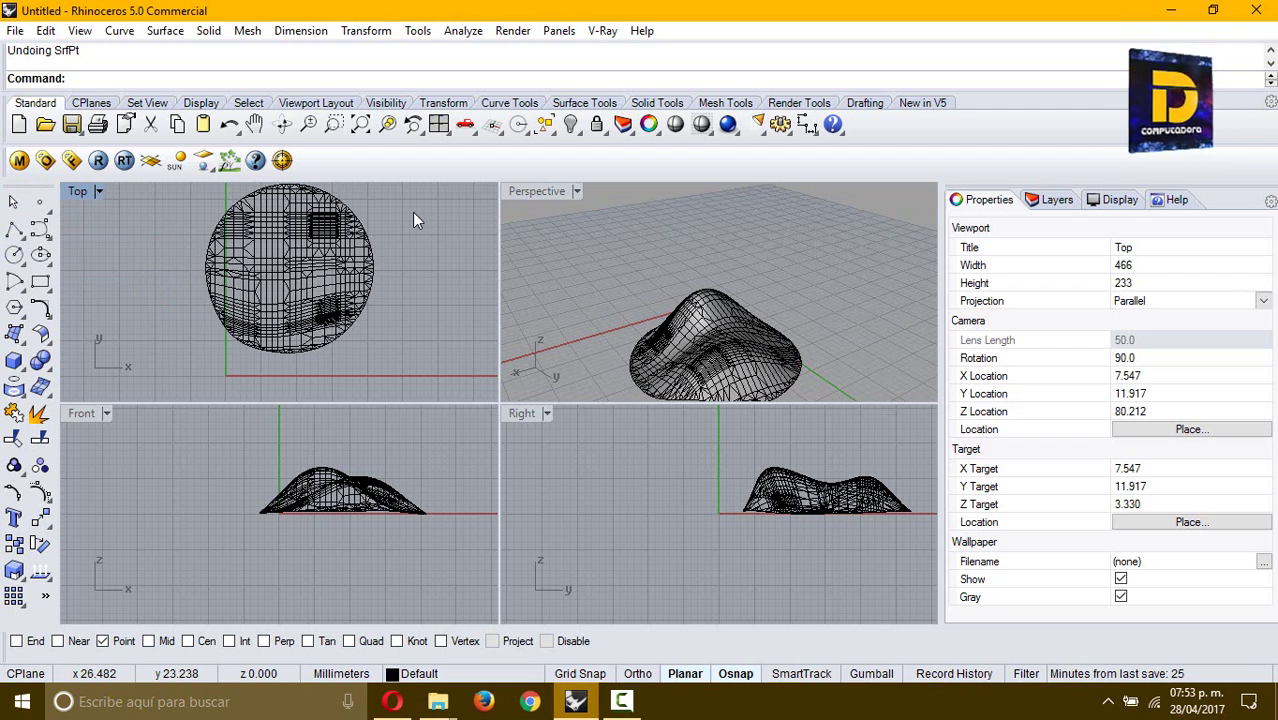
{"action": "type", "text": "PolylineOnMesh"}
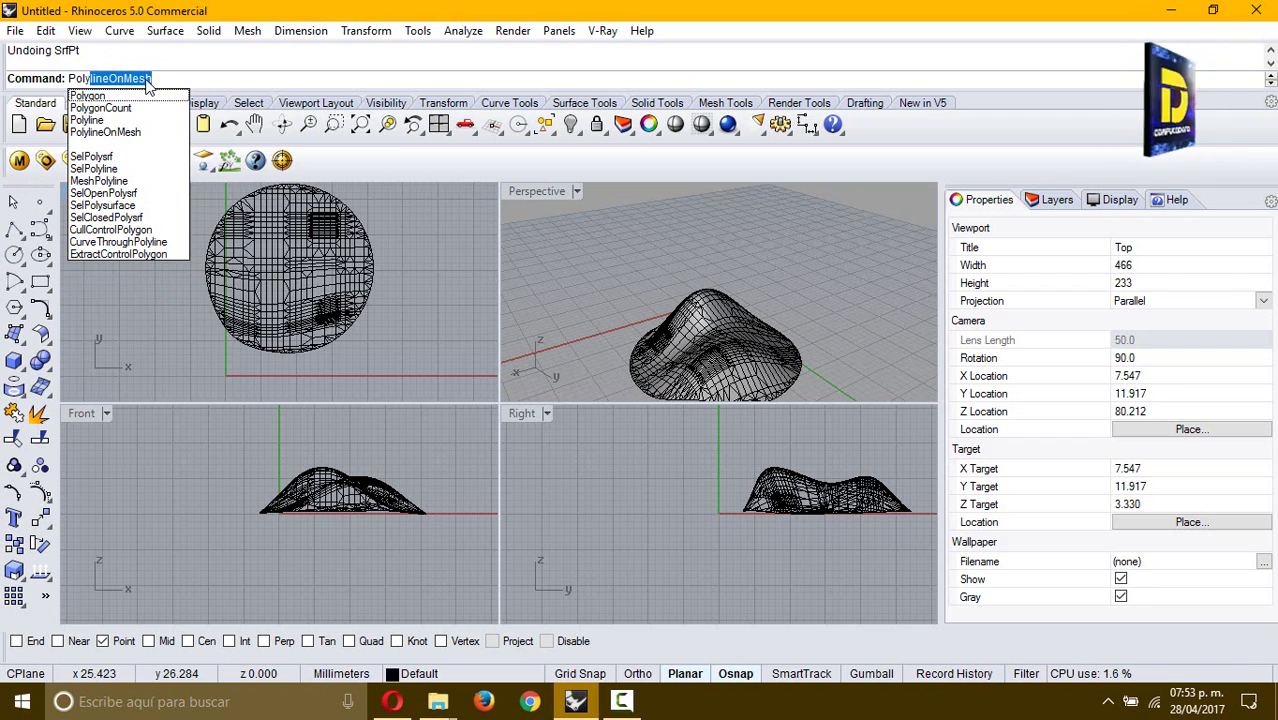
{"action": "key", "text": "Return"}
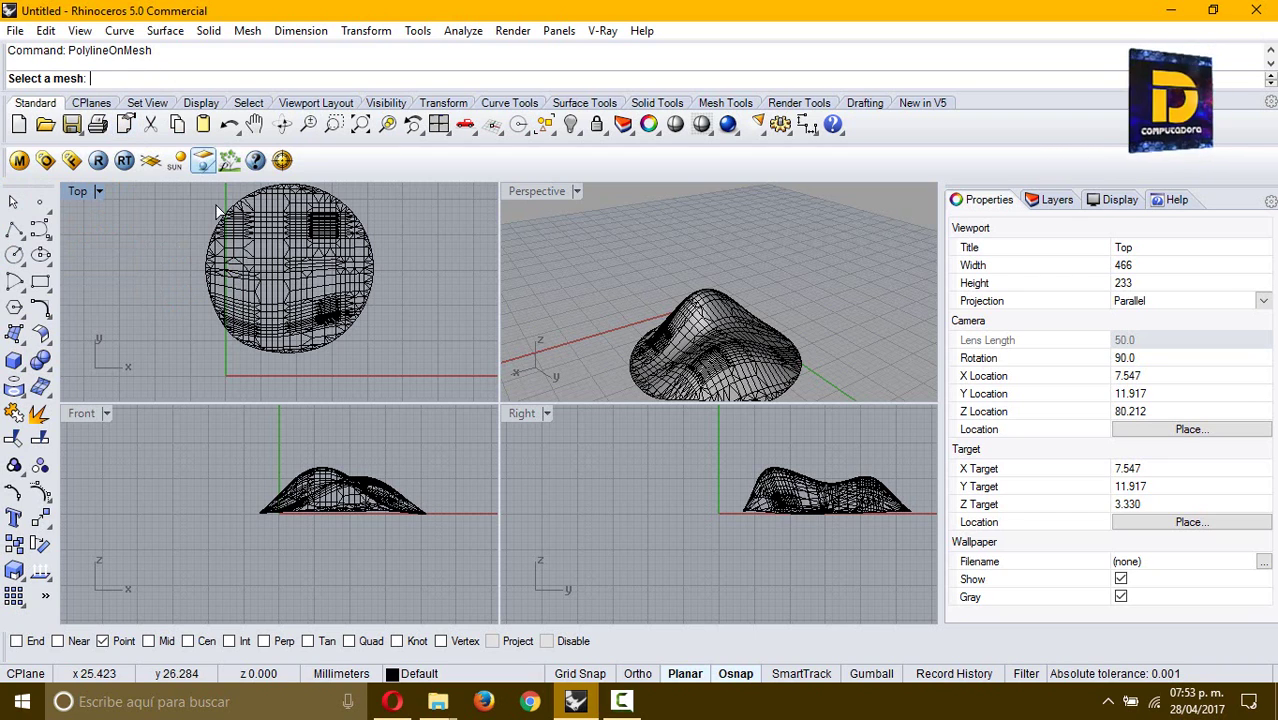
{"action": "left_click", "coordinate": [292, 270]}
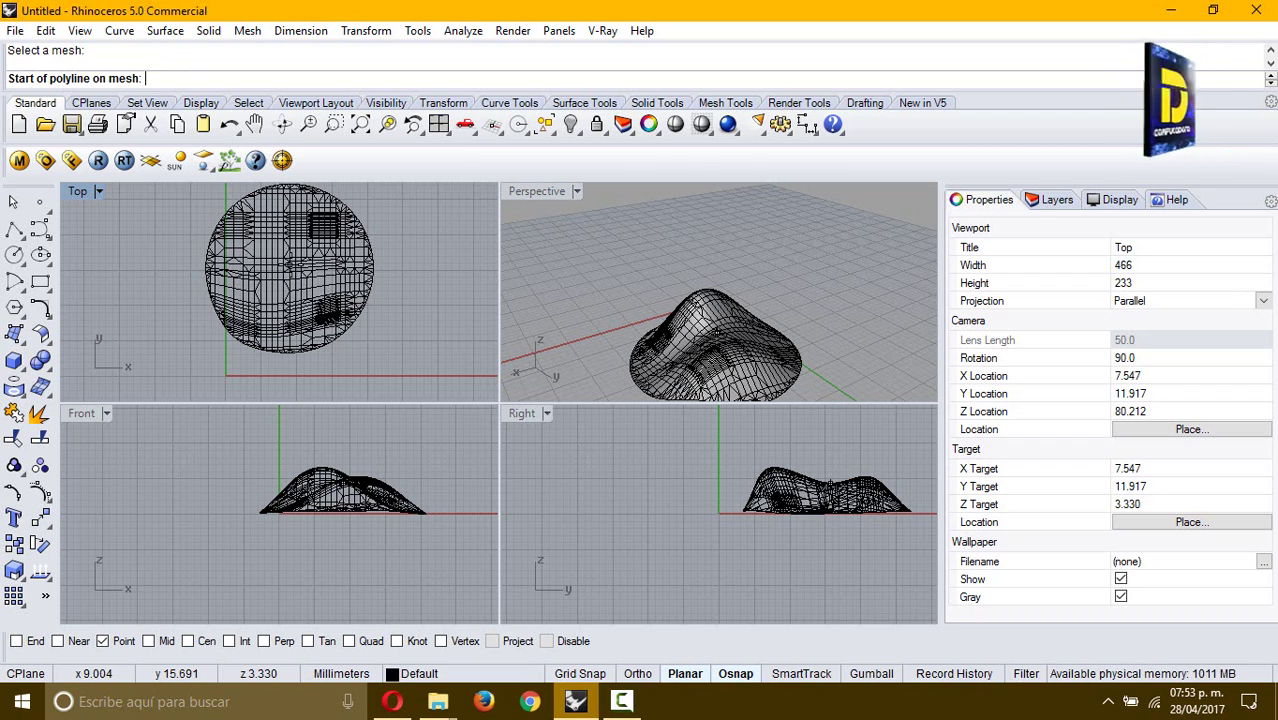
- Set the color of Layer 01 to red (255, 0, 0) and make it the current layer
{"action": "left_click", "coordinate": [900, 230]}
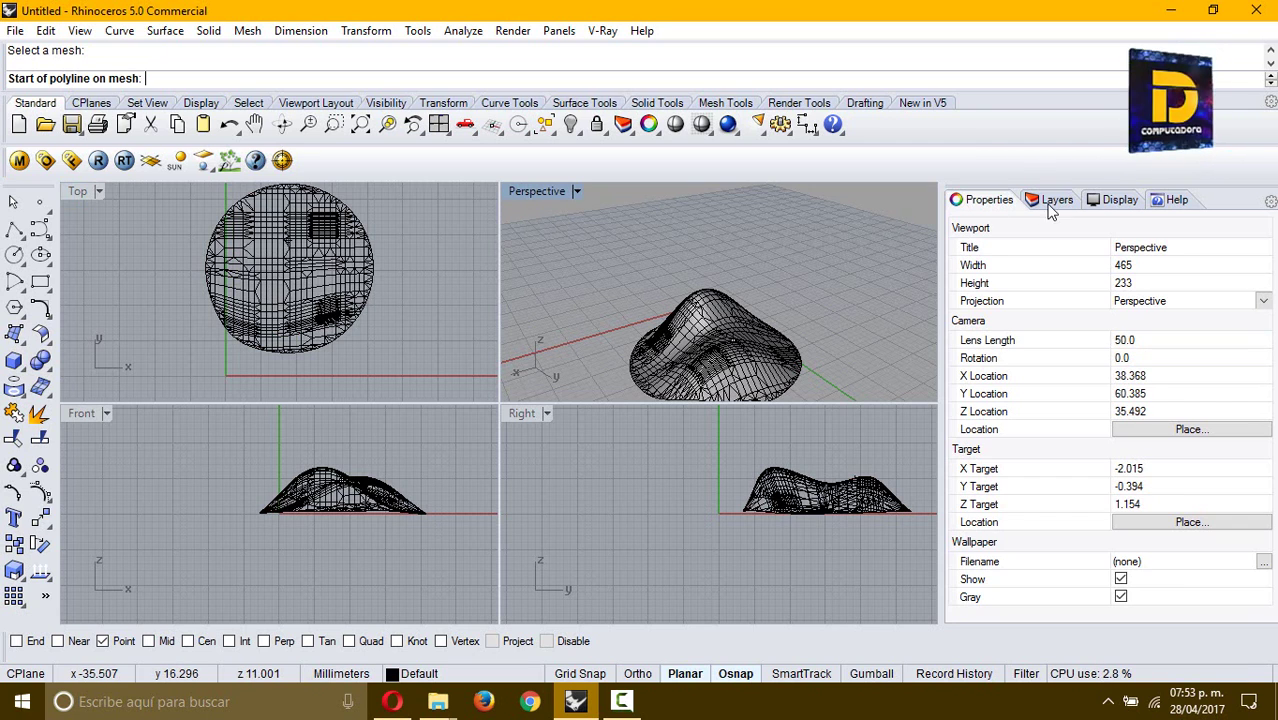
{"action": "left_click", "coordinate": [1050, 204]}
{"action": "left_click", "coordinate": [954, 219]}
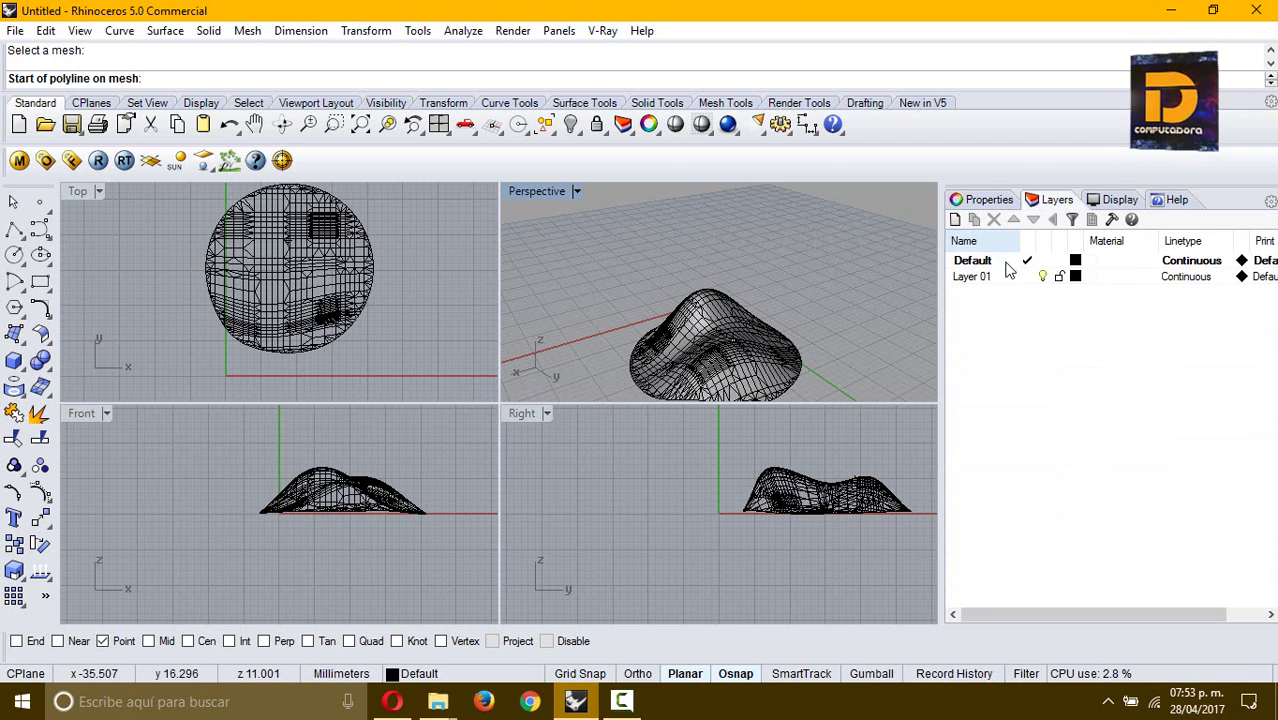
{"action": "left_click", "coordinate": [1075, 276]}
{"action": "left_click", "coordinate": [869, 221]}
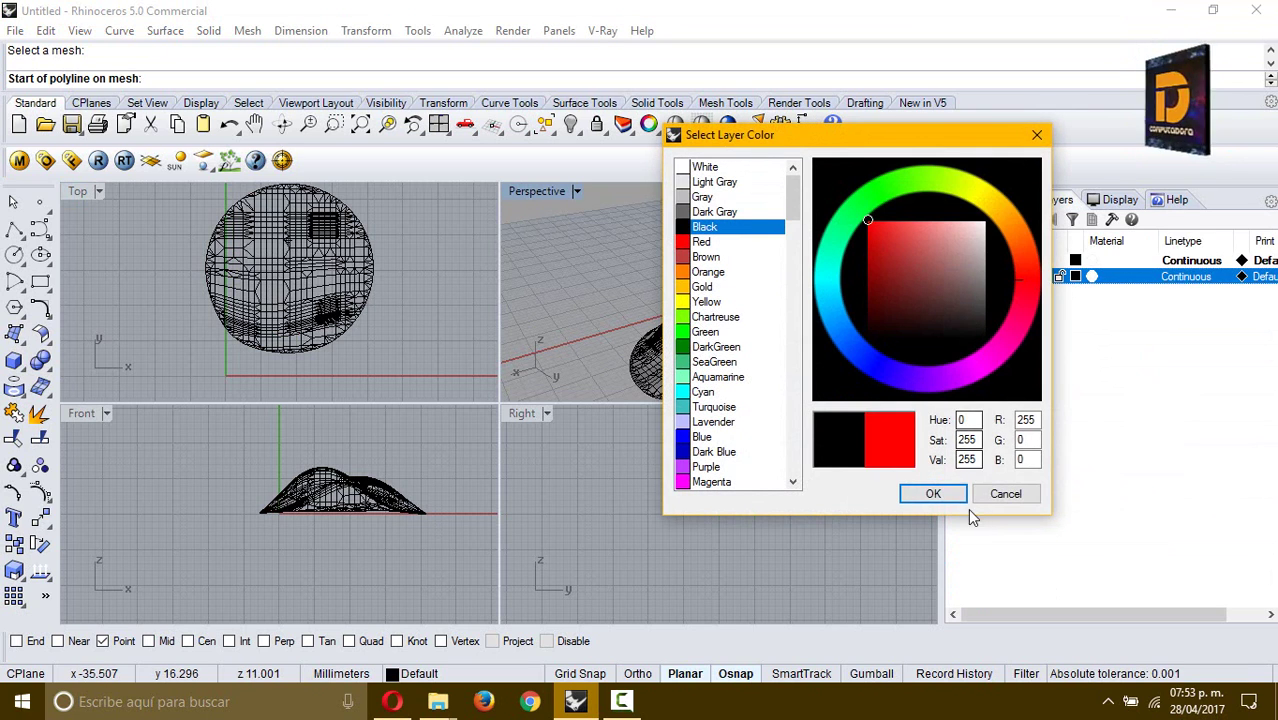
{"action": "left_click", "coordinate": [935, 494]}
{"action": "left_click", "coordinate": [1027, 277]}
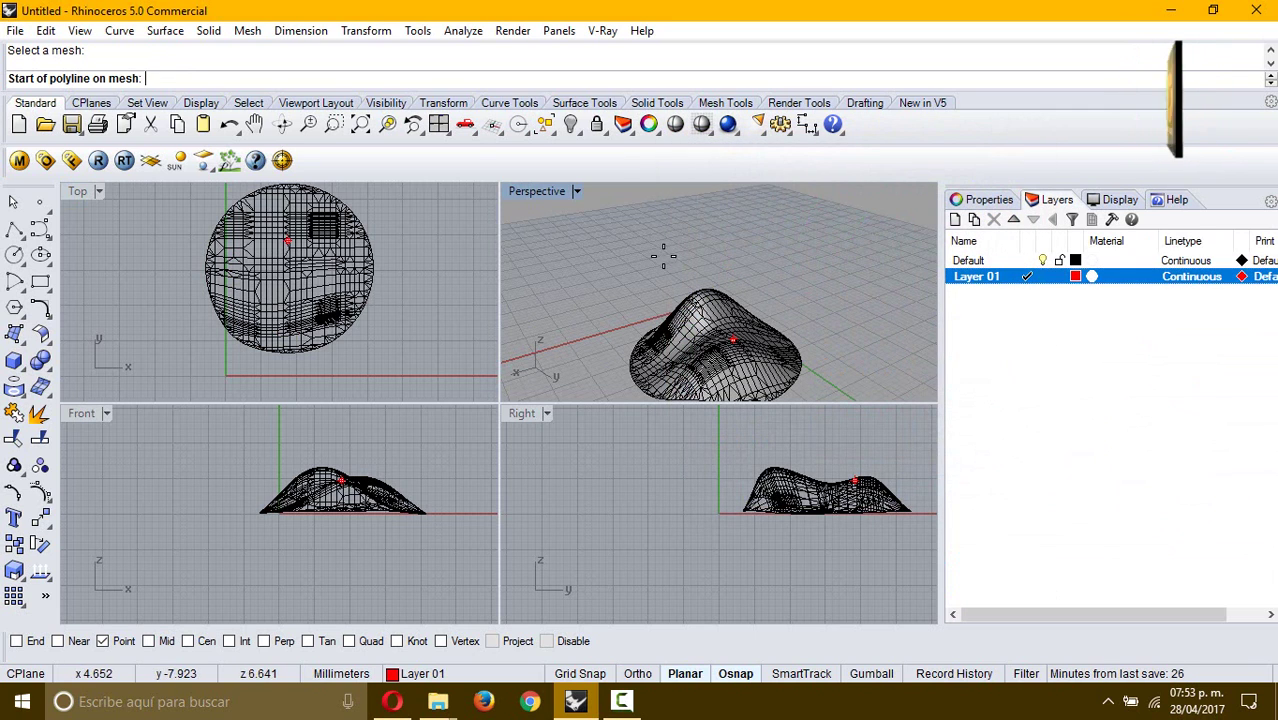
- Draw an irregular zigzag polyline winding around the mesh surface in the Top view and finish it
{"action": "left_click", "coordinate": [283, 200]}
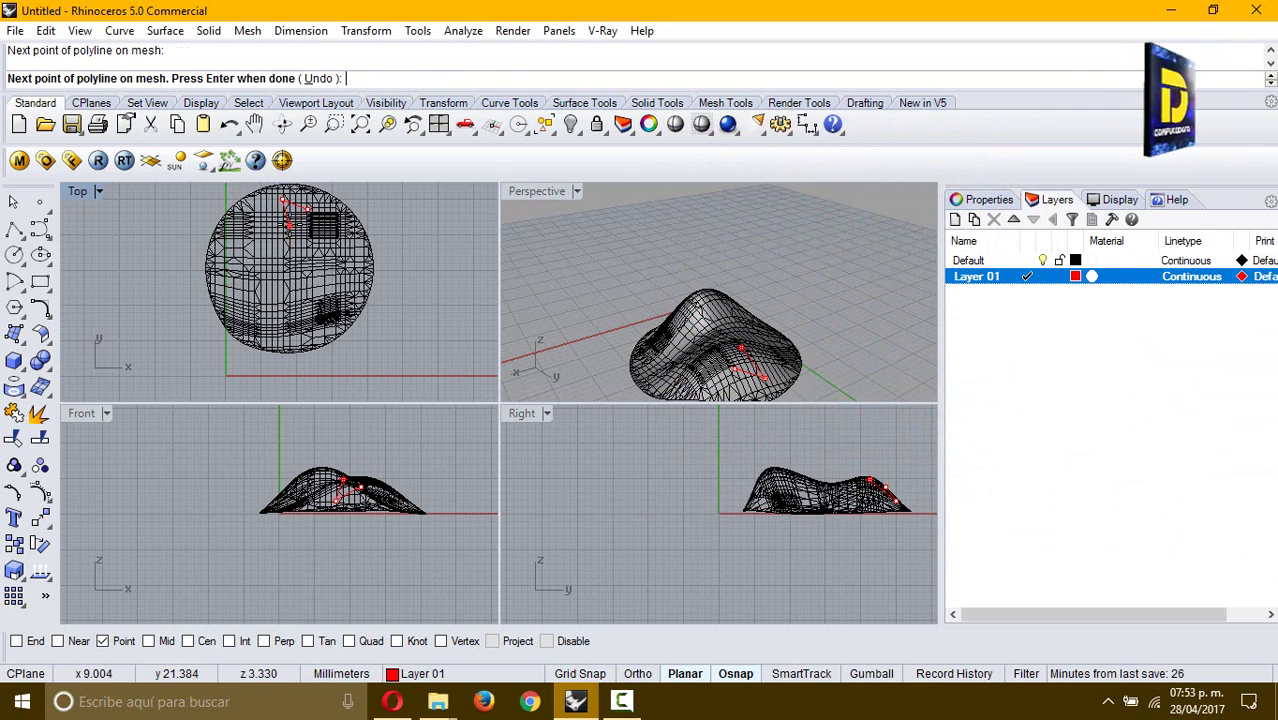
{"action": "left_click", "coordinate": [293, 223]}
{"action": "left_click", "coordinate": [263, 224]}
{"action": "left_click", "coordinate": [247, 243]}
{"action": "left_click", "coordinate": [242, 266]}
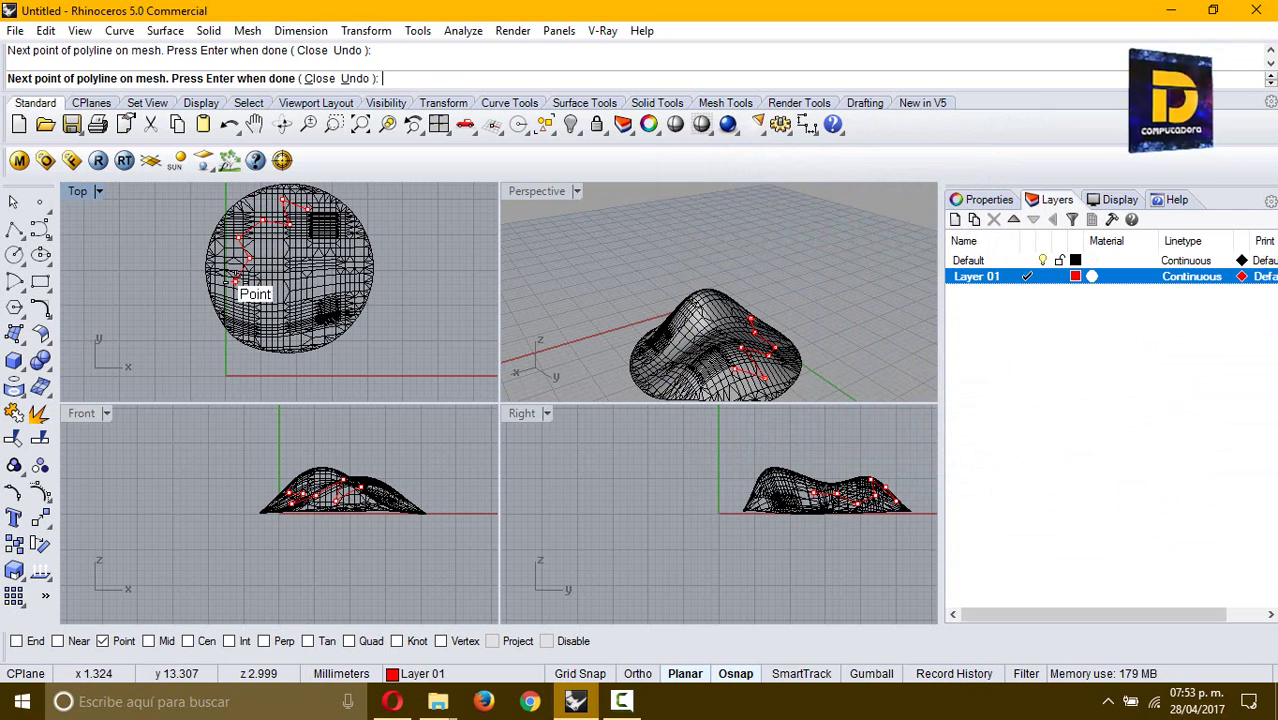
{"action": "left_click", "coordinate": [258, 318]}
{"action": "left_click", "coordinate": [300, 292]}
{"action": "left_click", "coordinate": [318, 300]}
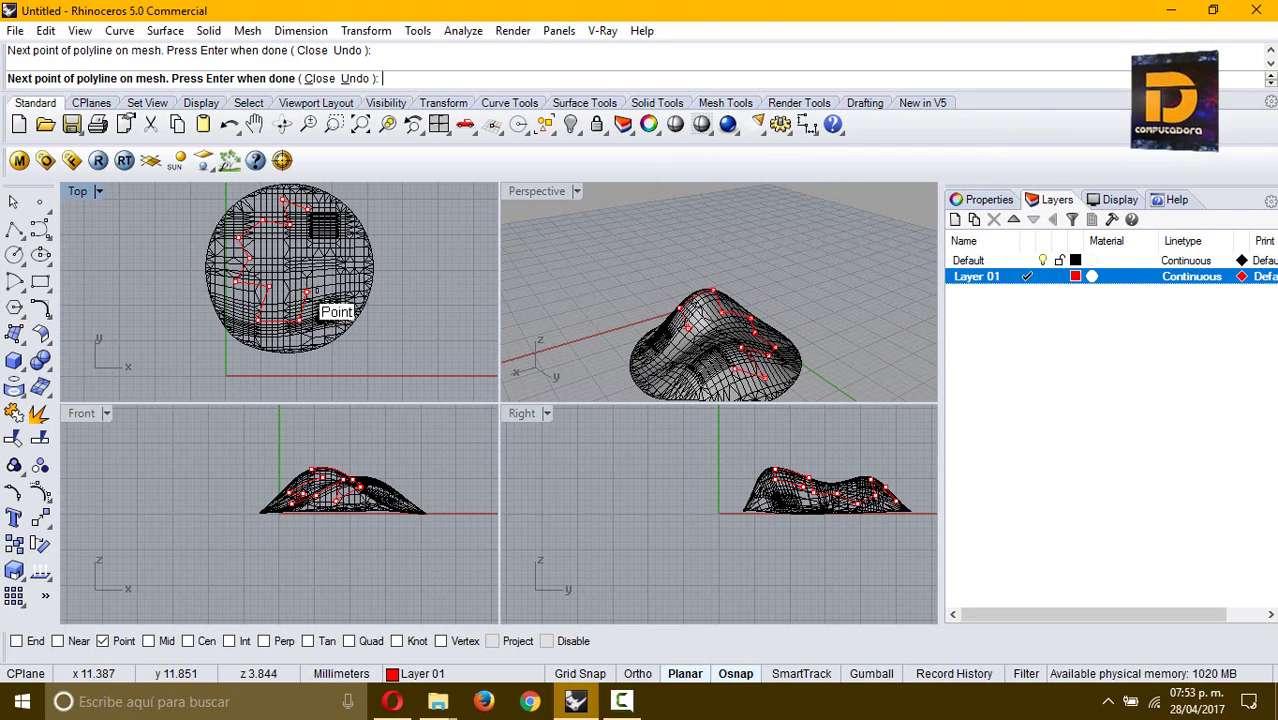
{"action": "left_click", "coordinate": [340, 285]}
{"action": "left_click", "coordinate": [365, 262]}
{"action": "left_click", "coordinate": [340, 250]}
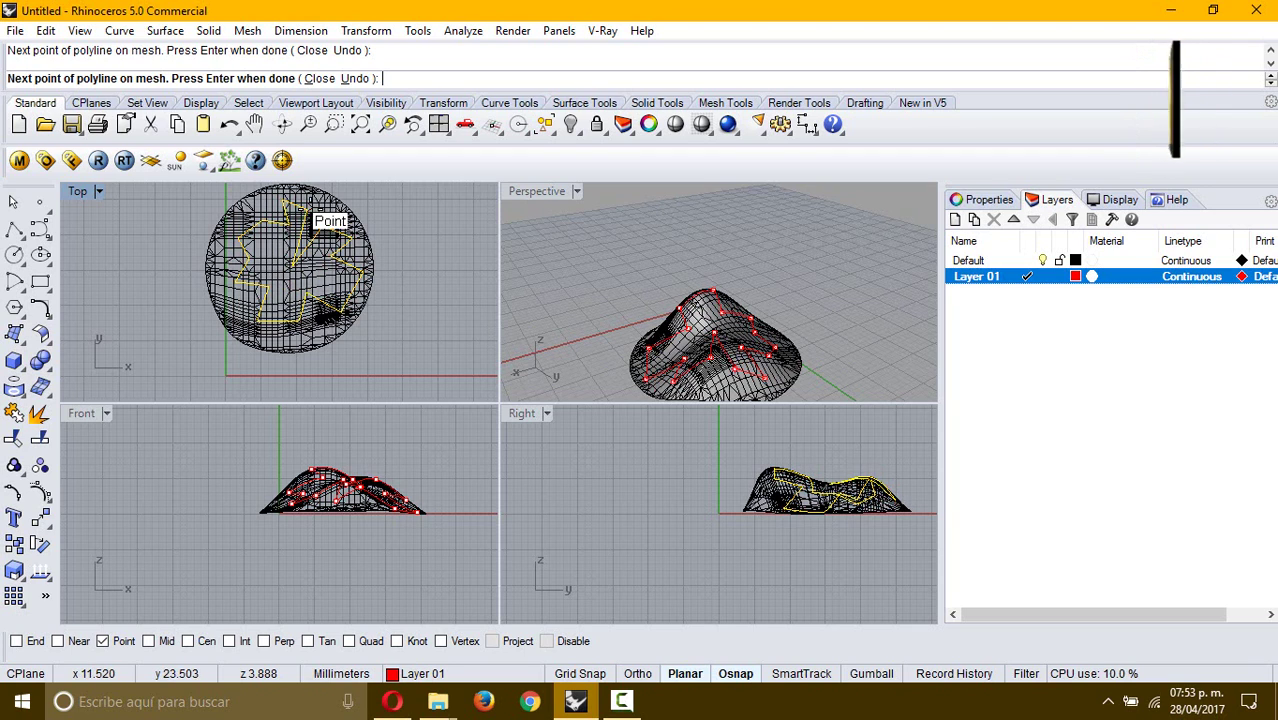
{"action": "left_click", "coordinate": [311, 213]}
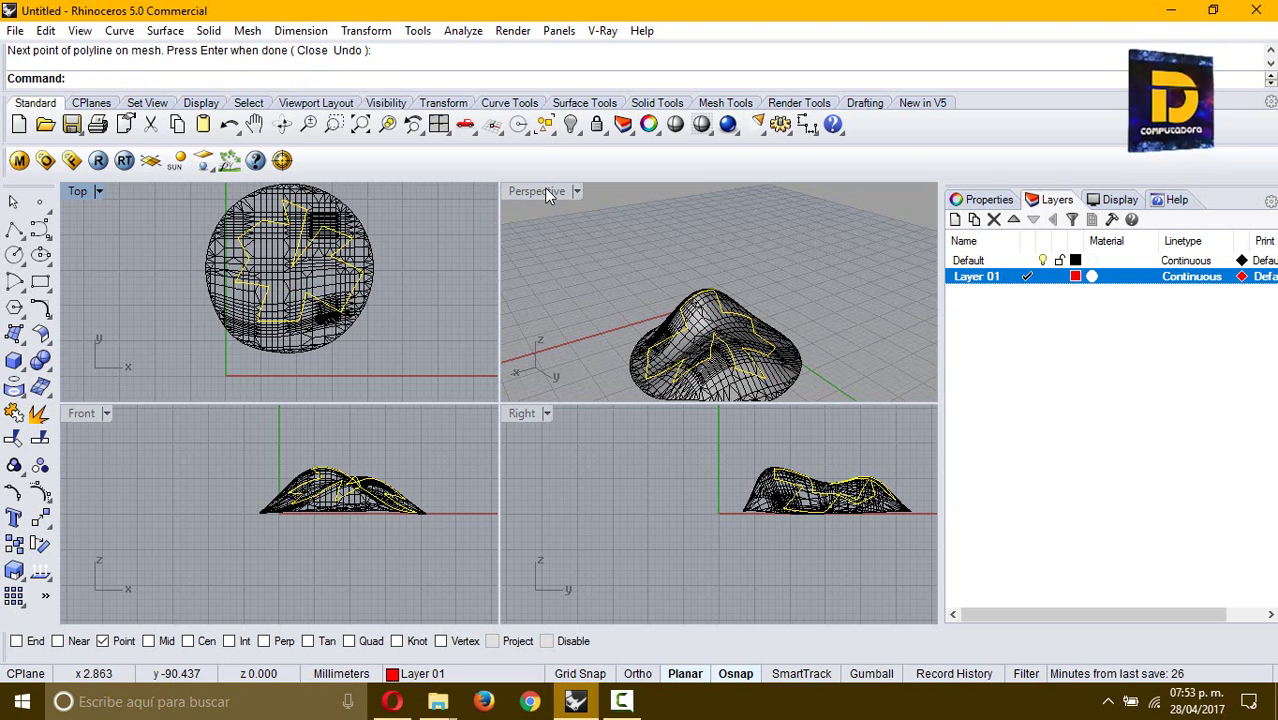
- Maximize the Perspective view and temporarily hide the mesh to inspect the polyline alone, ending with the mesh shown again
{"action": "double_click", "coordinate": [544, 191]}
{"action": "right_click_drag", "start_coordinate": [347, 437], "coordinate": [408, 417]}
{"action": "right_click_drag", "start_coordinate": [688, 331], "coordinate": [638, 438]}
{"action": "key", "text": "Escape"}
{"action": "left_click", "coordinate": [585, 528]}
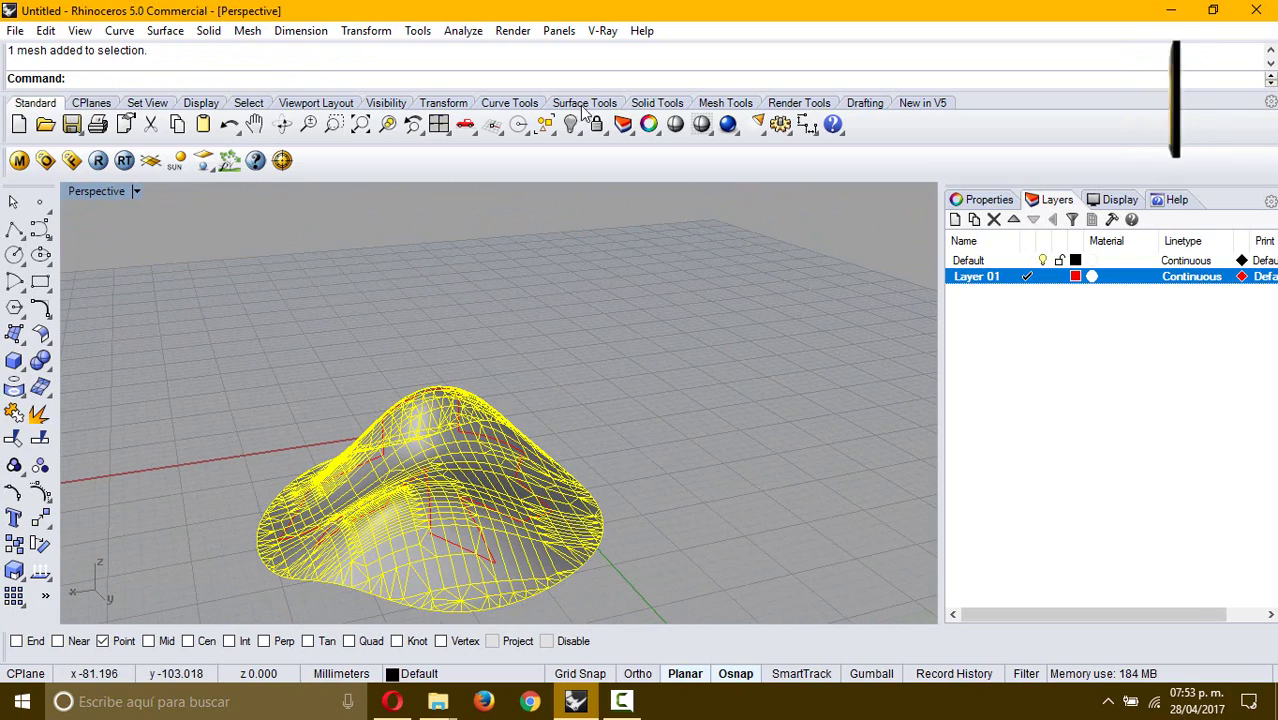
{"action": "left_click", "coordinate": [570, 124]}
{"action": "right_click_drag", "start_coordinate": [422, 428], "coordinate": [528, 429]}
{"action": "right_click", "coordinate": [570, 124]}
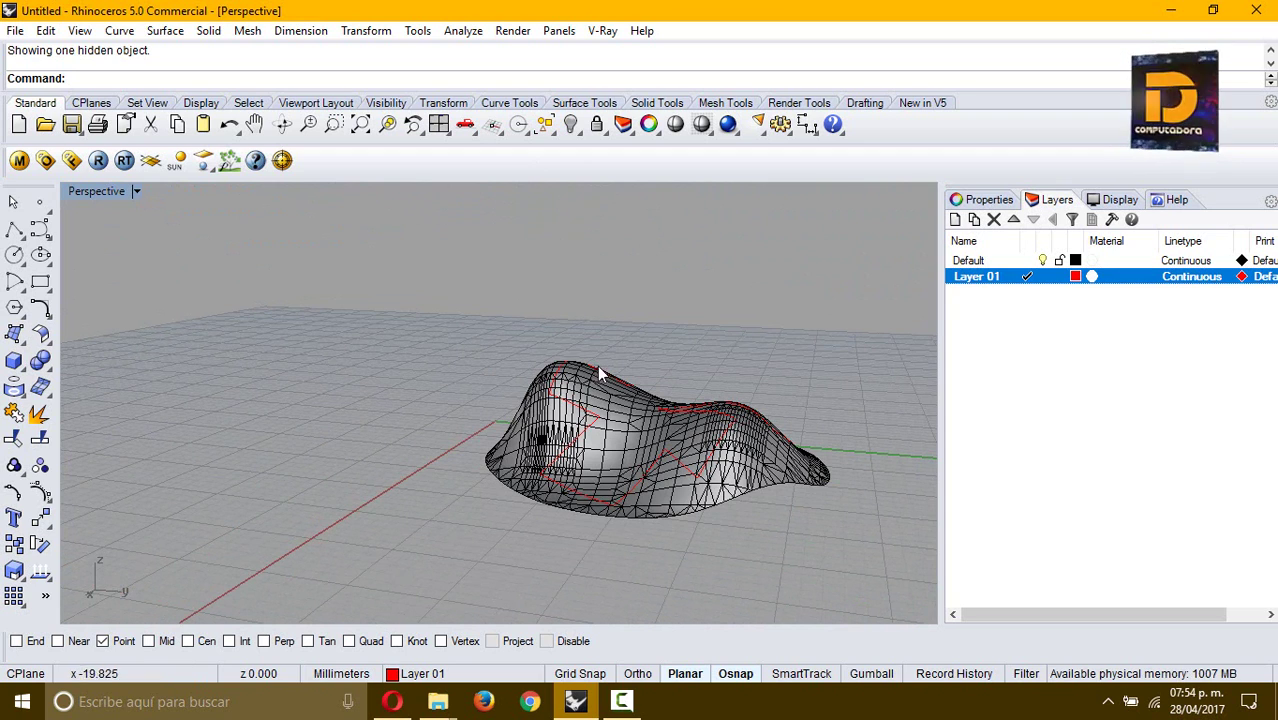
- Examine from several angles how the red polyline follows the relief of the mesh
{"action": "right_click_drag", "start_coordinate": [717, 336], "coordinate": [672, 347]}
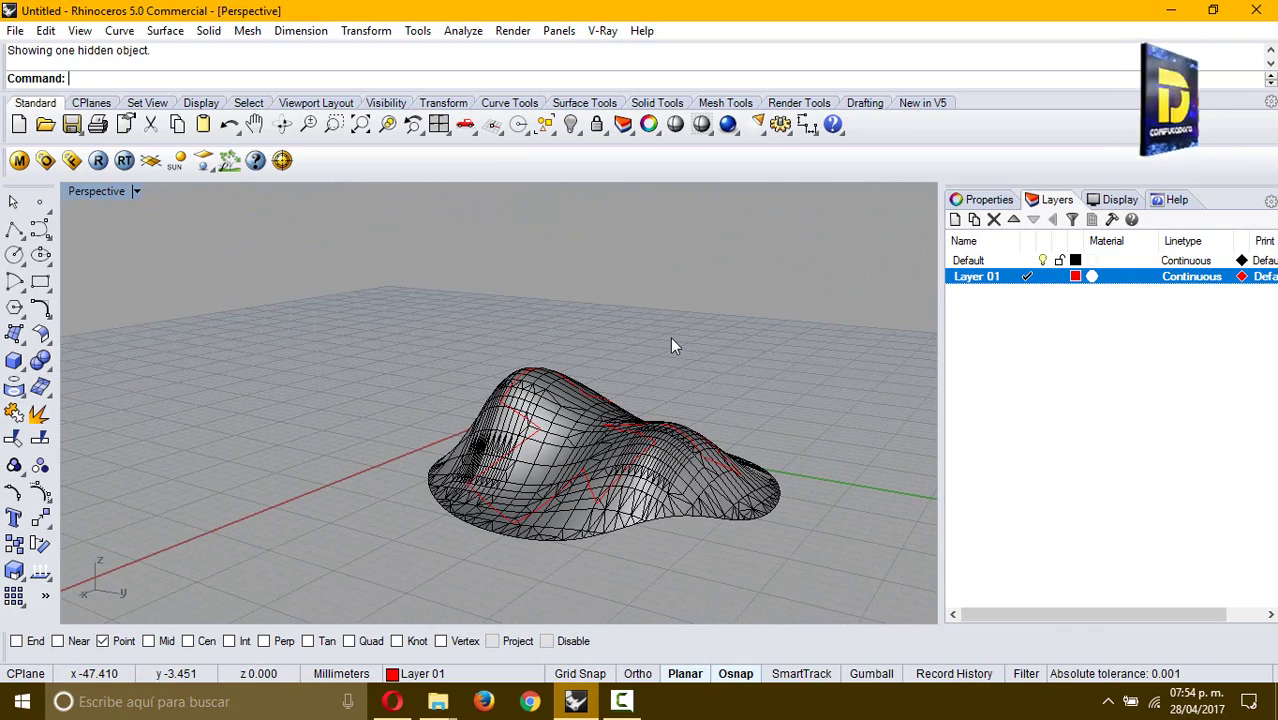
{"action": "right_click_drag", "start_coordinate": [670, 346], "coordinate": [615, 470]}
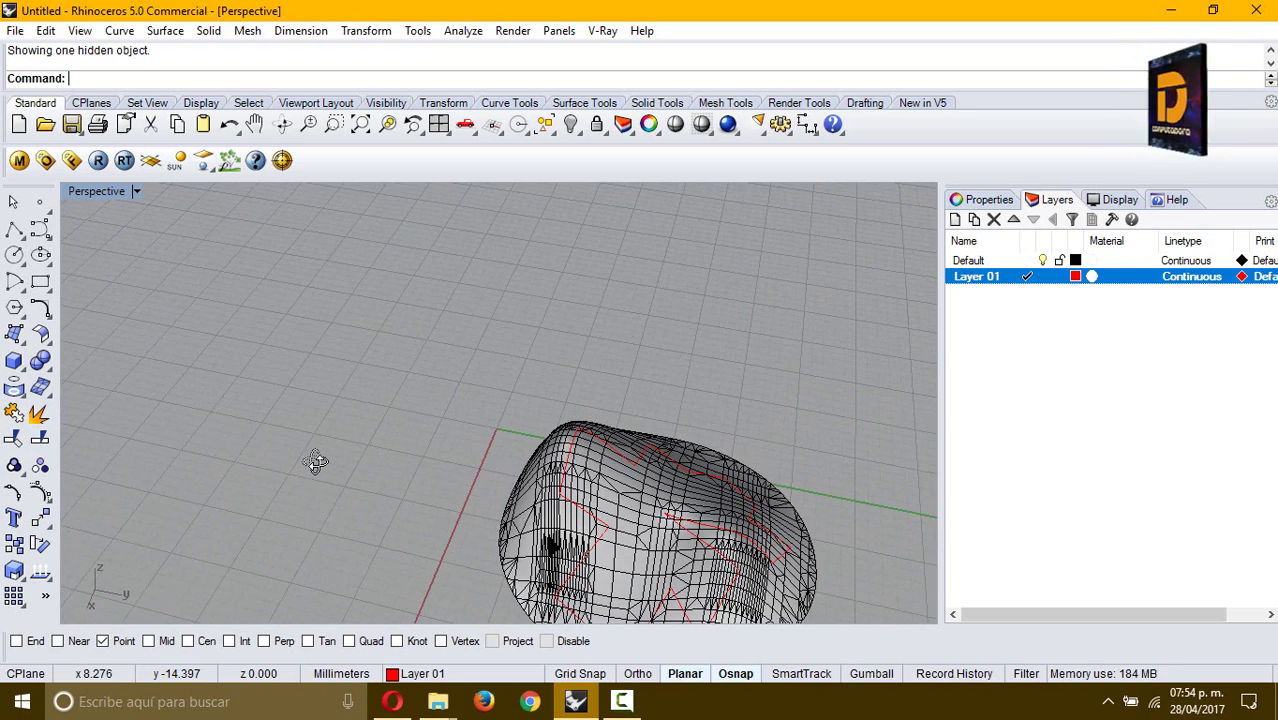
{"action": "right_click_drag", "start_coordinate": [314, 462], "coordinate": [399, 425]}
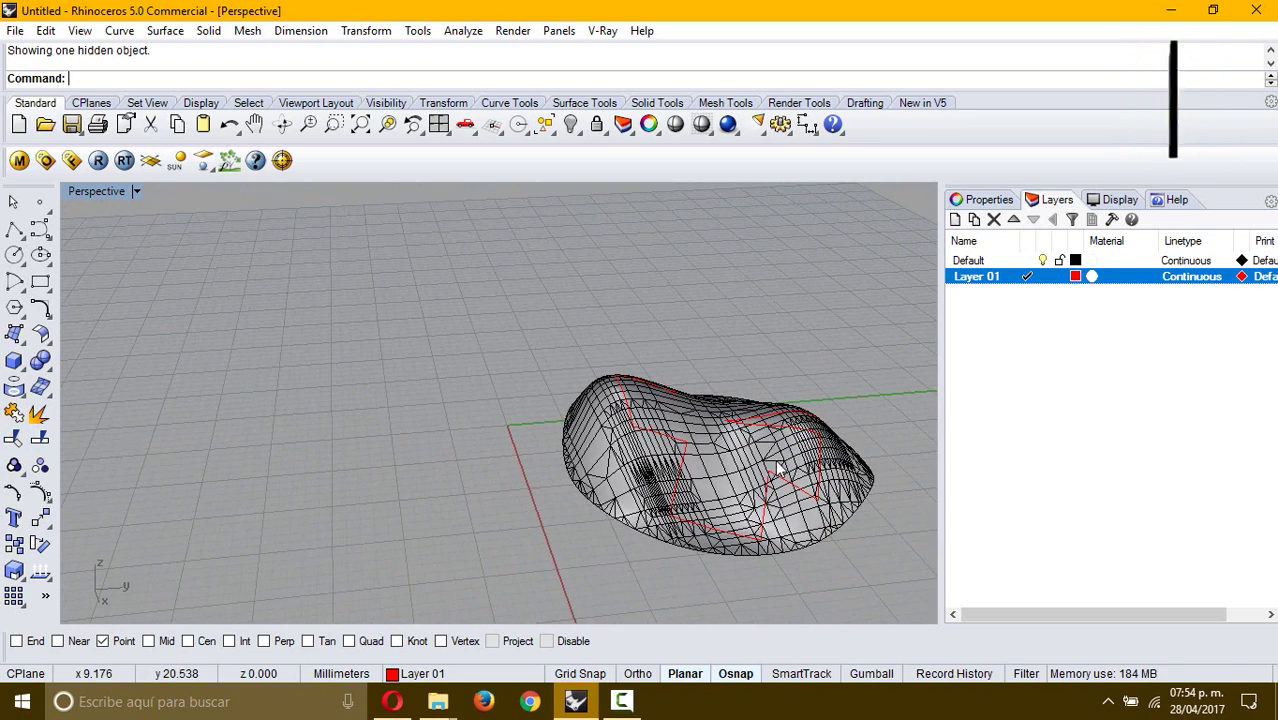
{"action": "right_click_drag", "start_coordinate": [657, 463], "coordinate": [498, 465]}
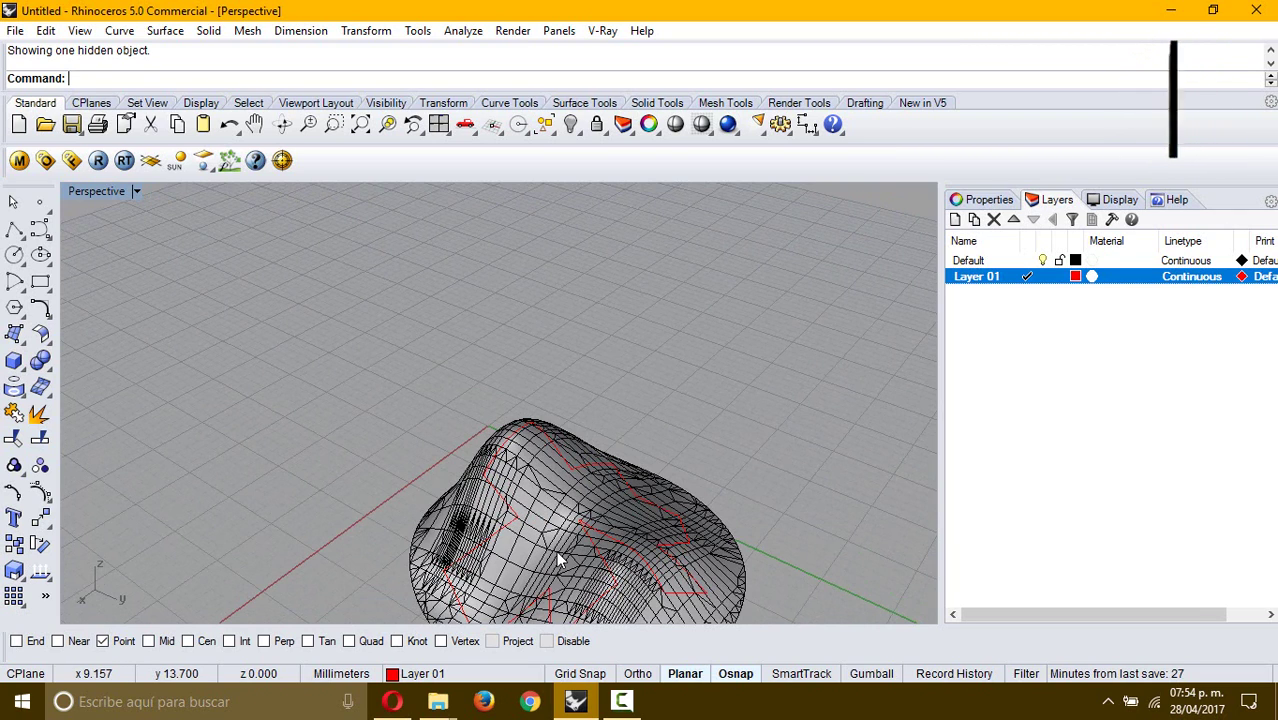
{"action": "left_click", "coordinate": [535, 480]}
{"action": "left_click", "coordinate": [866, 365]}
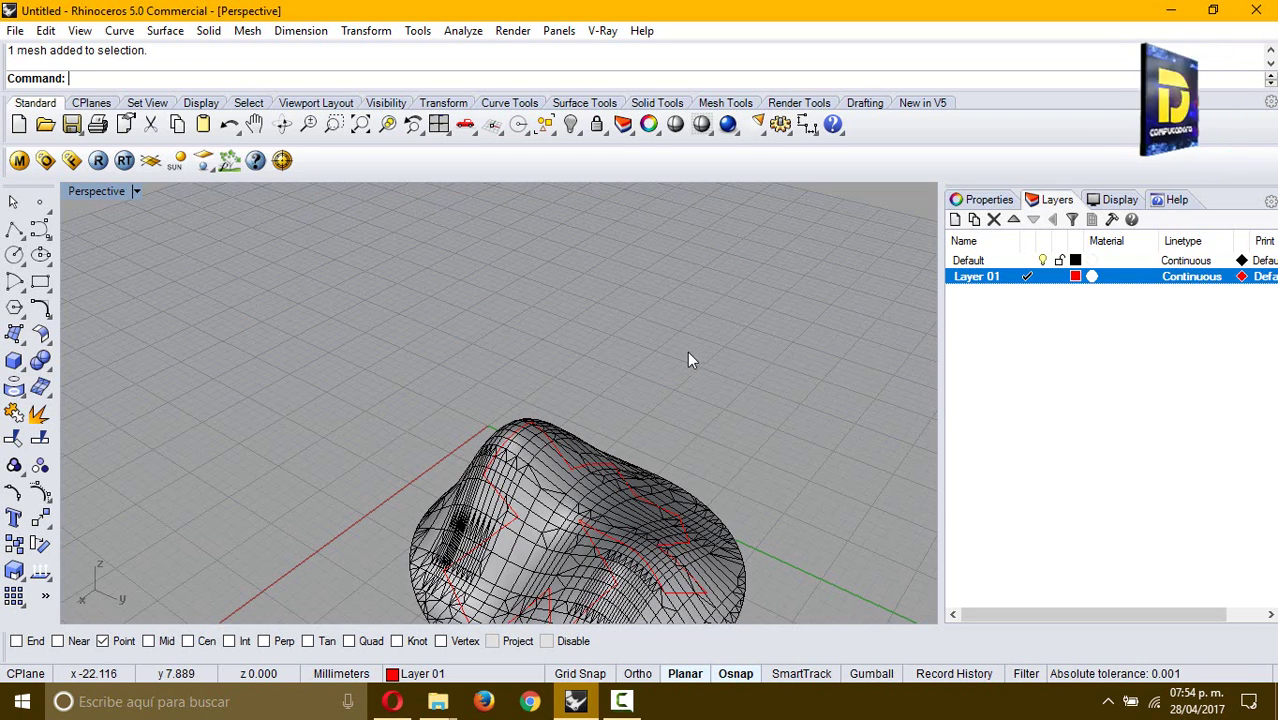
{"action": "right_click_drag", "start_coordinate": [274, 277], "coordinate": [436, 305]}
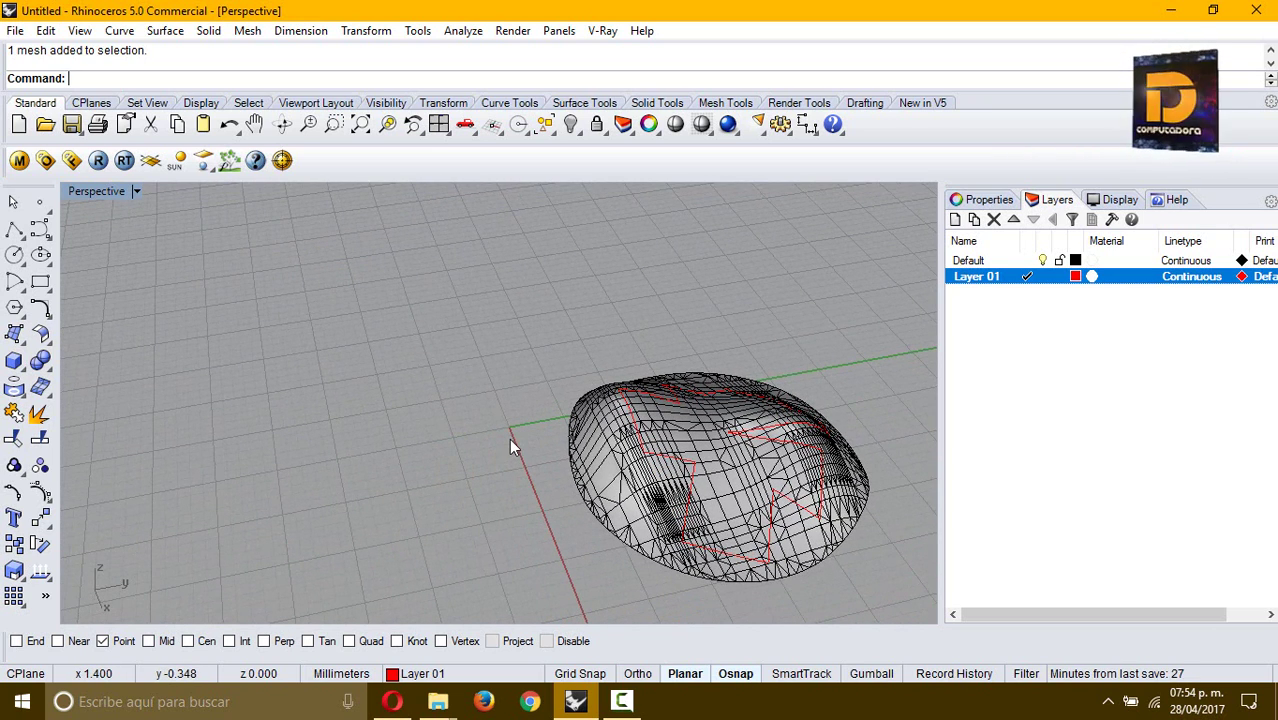
{"action": "double_click", "coordinate": [112, 191]}
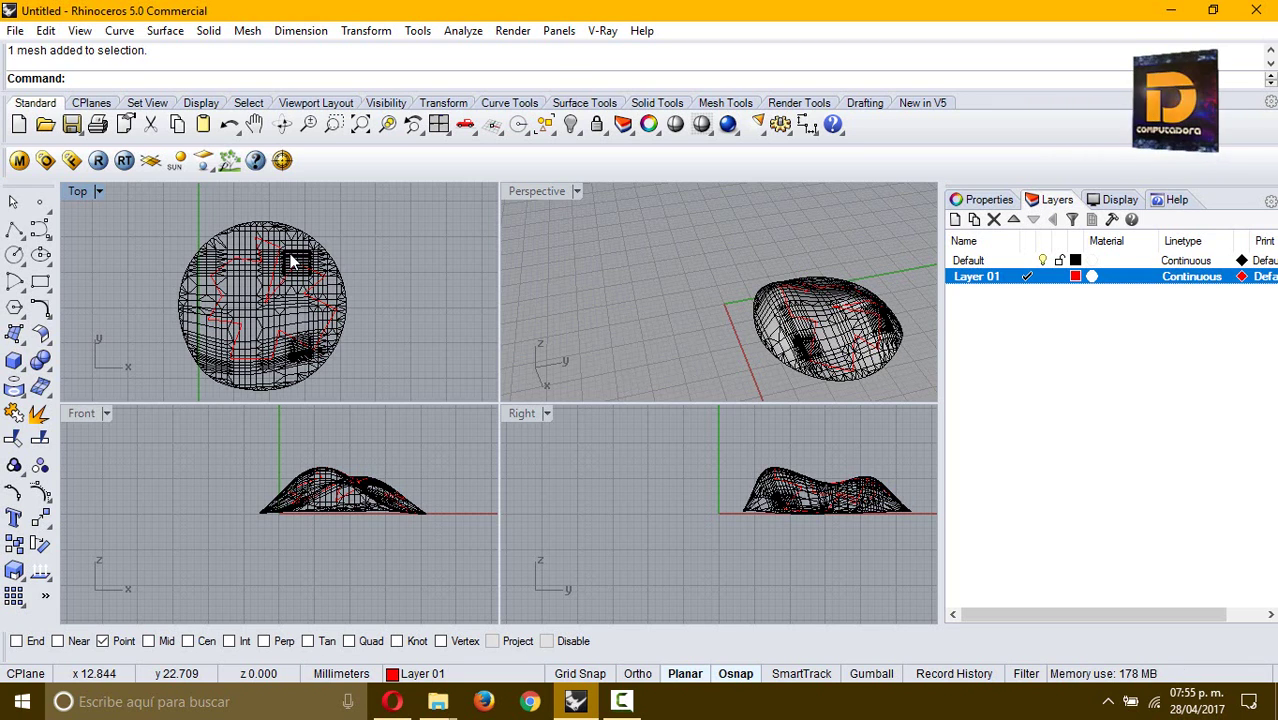
{"action": "double_click", "coordinate": [554, 191]}
{"action": "right_click_drag", "start_coordinate": [576, 371], "coordinate": [493, 337]}
{"action": "right_click_drag", "start_coordinate": [377, 485], "coordinate": [533, 478]}
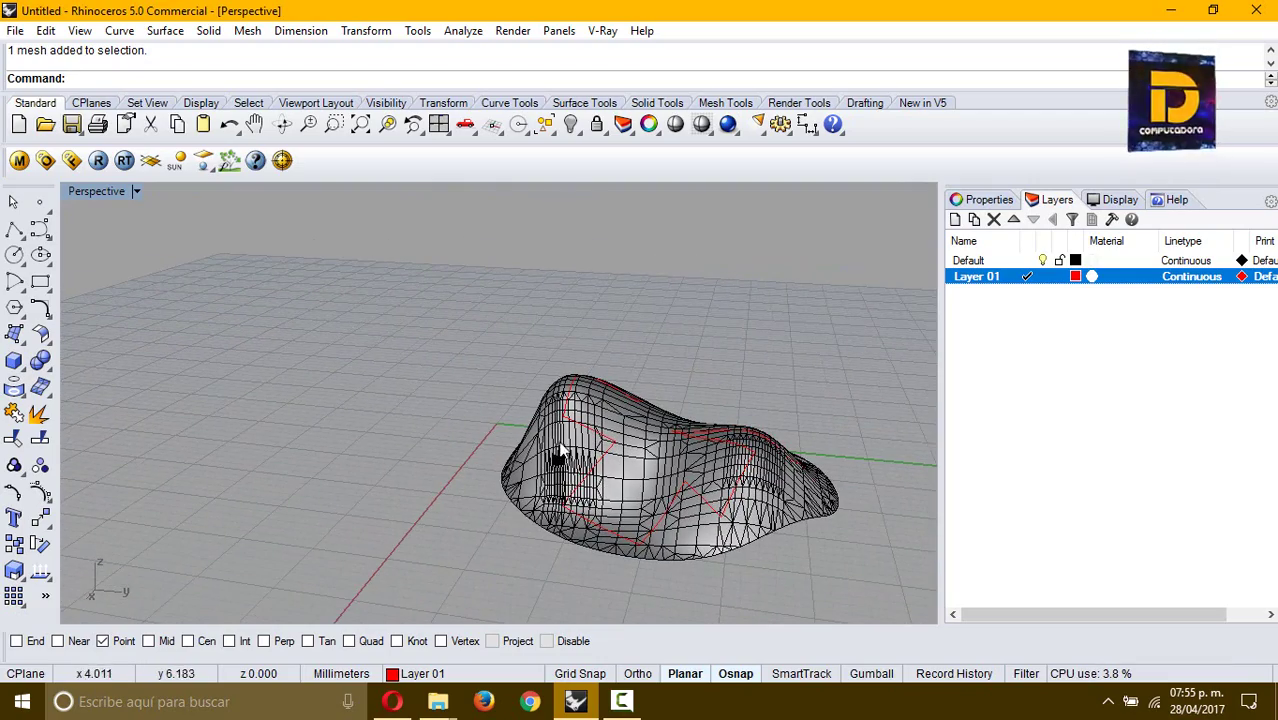
{"action": "right_click_drag", "start_coordinate": [562, 436], "coordinate": [574, 480]}
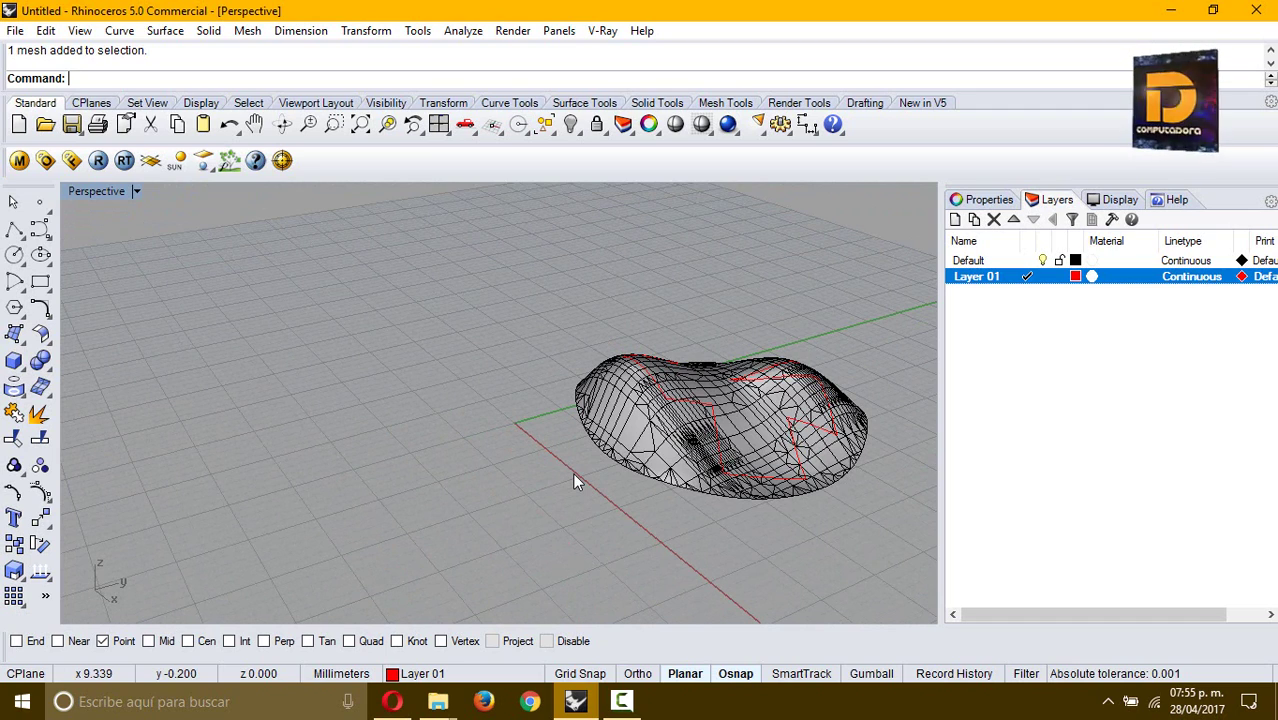